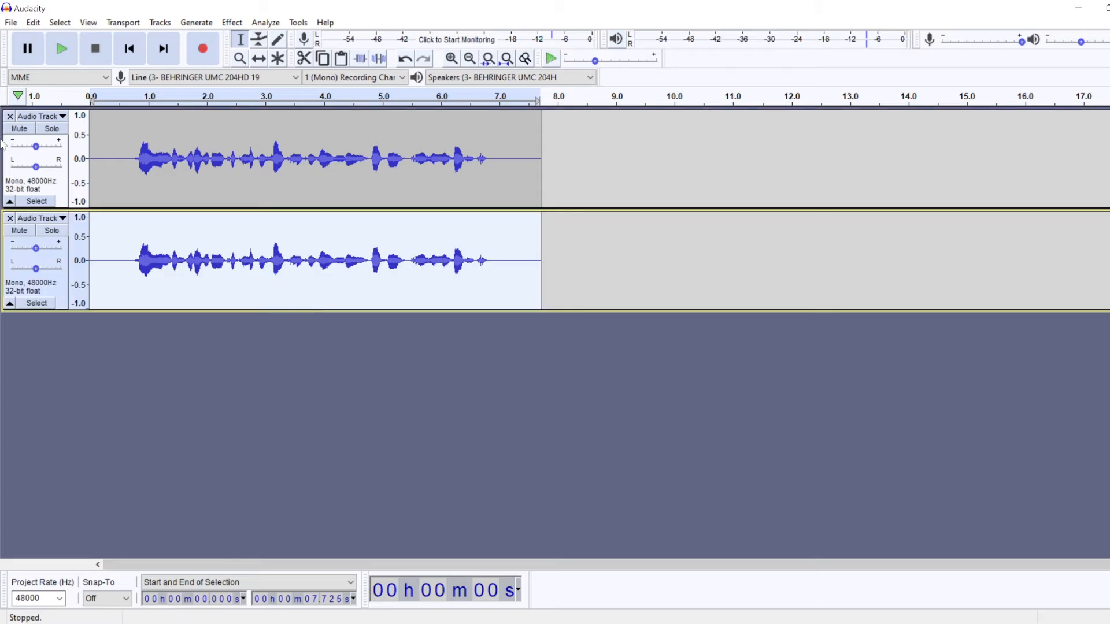
Step: Display both audio tracks in Multi-view with waveform and spectrogram together, and increase the height of both tracks
{"action": "left_click", "coordinate": [40, 116]}
{"action": "left_click", "coordinate": [66, 224]}
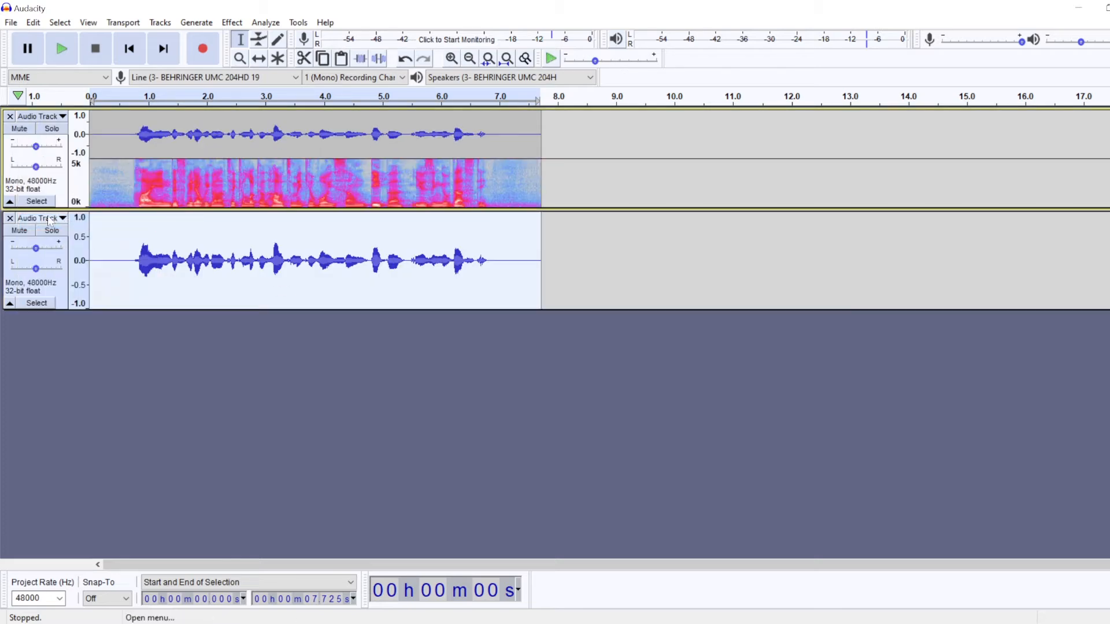
{"action": "left_click", "coordinate": [40, 218]}
{"action": "left_click", "coordinate": [61, 323]}
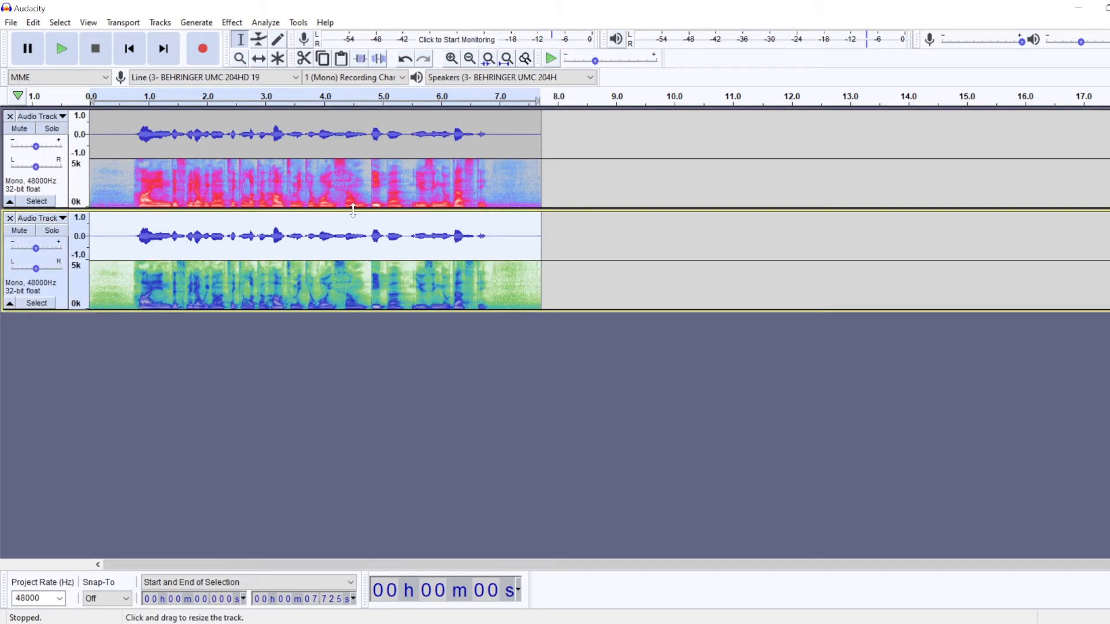
{"action": "left_click_drag", "start_coordinate": [353, 208], "coordinate": [350, 255]}
{"action": "left_click_drag", "start_coordinate": [344, 357], "coordinate": [338, 380]}
Step: Select the entire audio clip on the upper track and open the Graphic EQ effect for it
{"action": "left_click", "coordinate": [223, 147]}
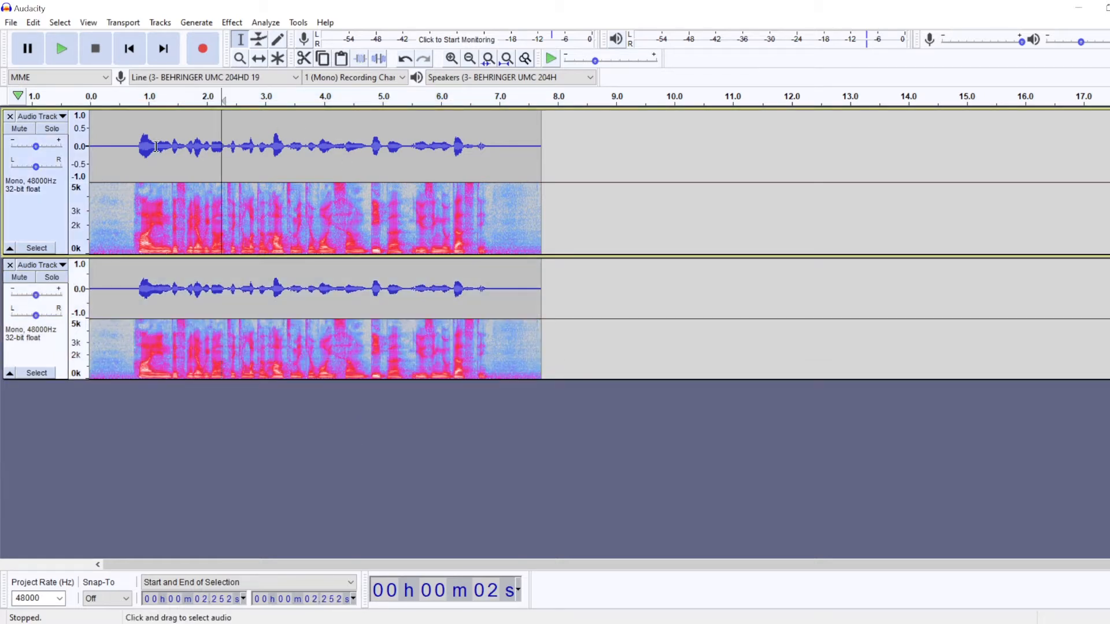
{"action": "double_click", "coordinate": [156, 147]}
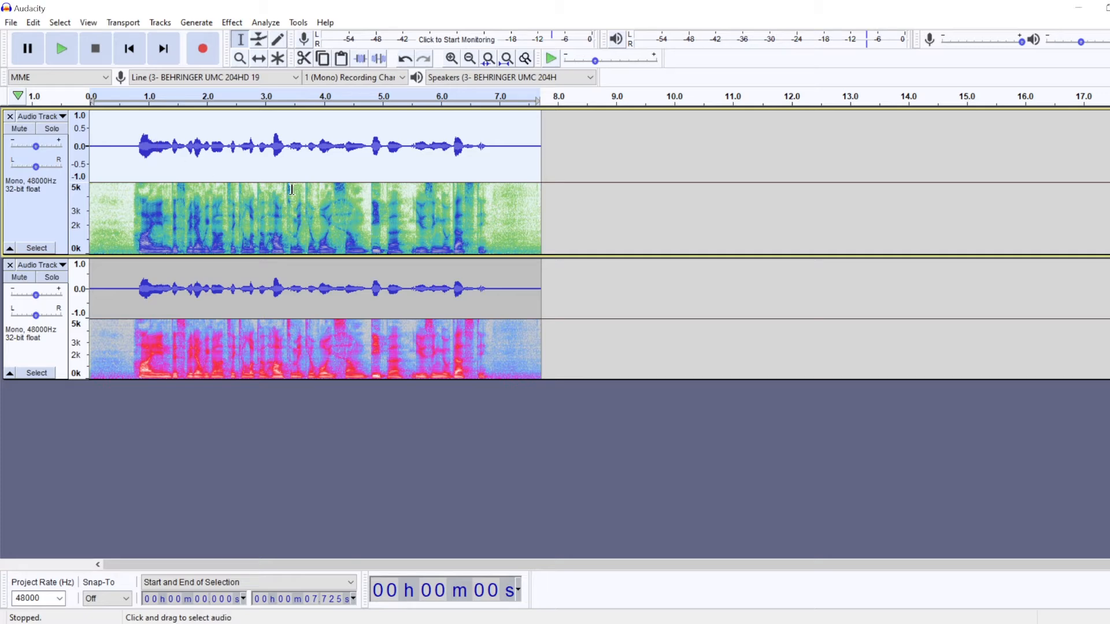
{"action": "left_click", "coordinate": [232, 21]}
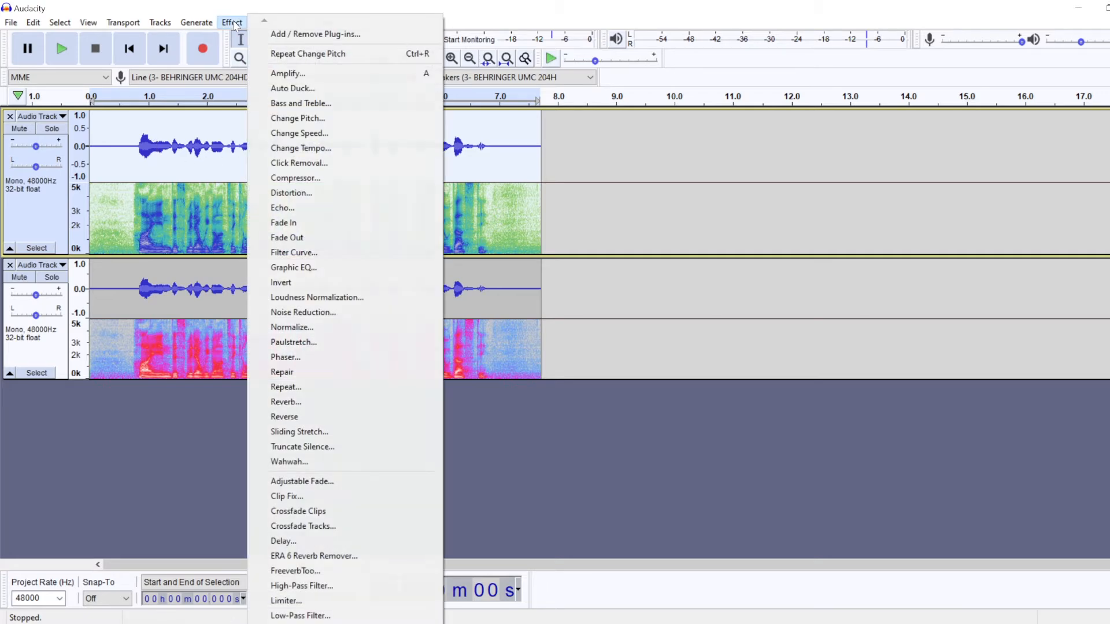
{"action": "left_click", "coordinate": [331, 268]}
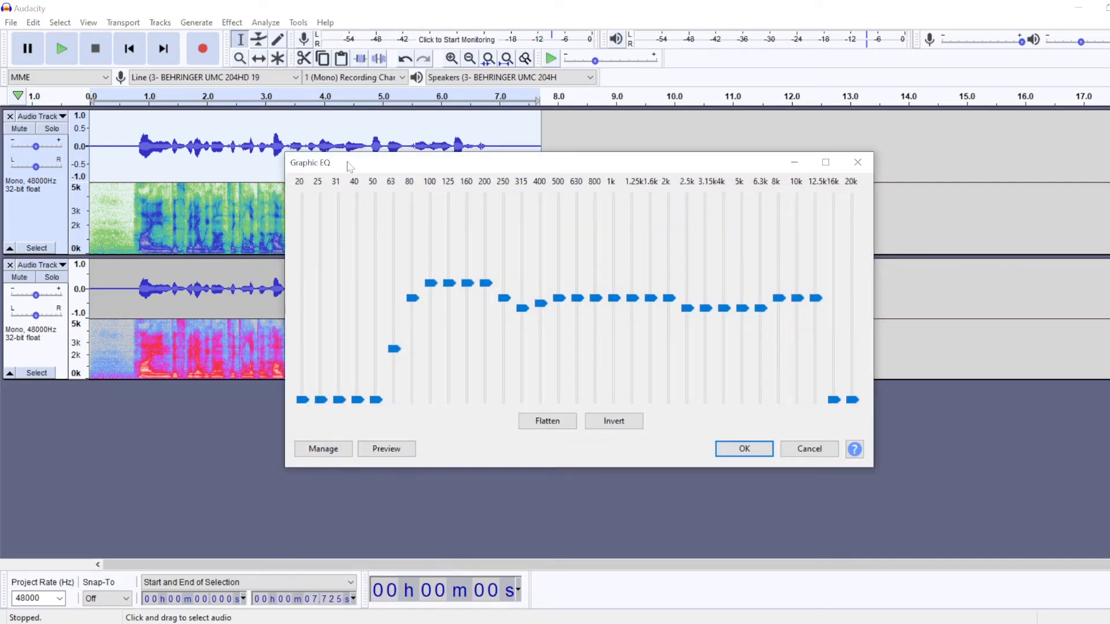
{"action": "left_click_drag", "start_coordinate": [331, 164], "coordinate": [283, 159]}
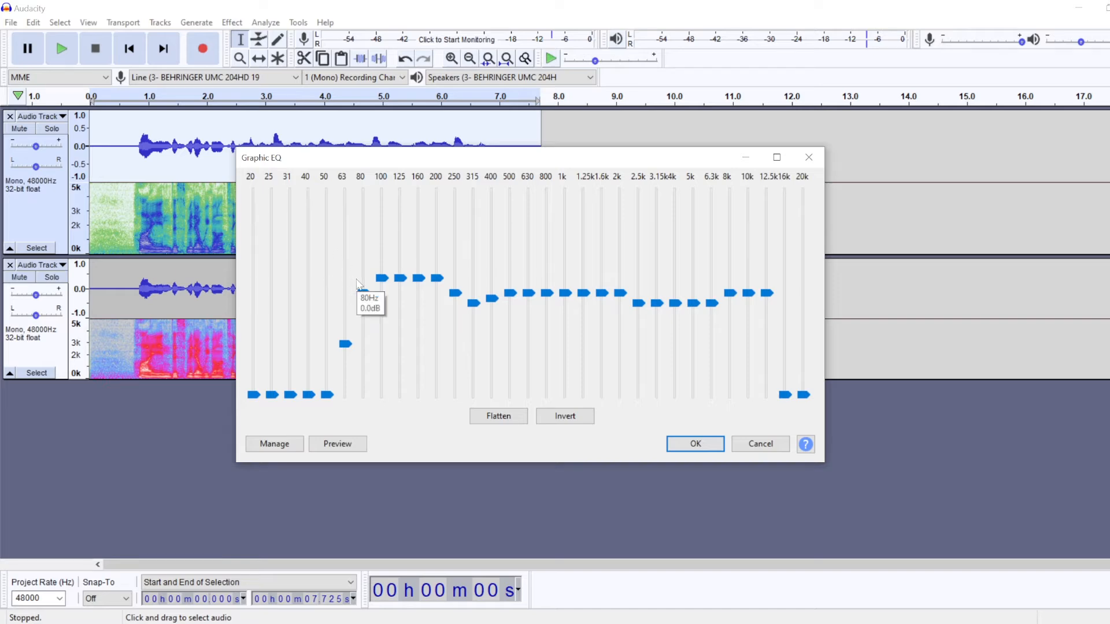
Step: Check the Graphic EQ band levels, including the 3 dB boost from 100 to 200 Hz, and apply the equalization to the selected clip
{"action": "left_click", "coordinate": [384, 281]}
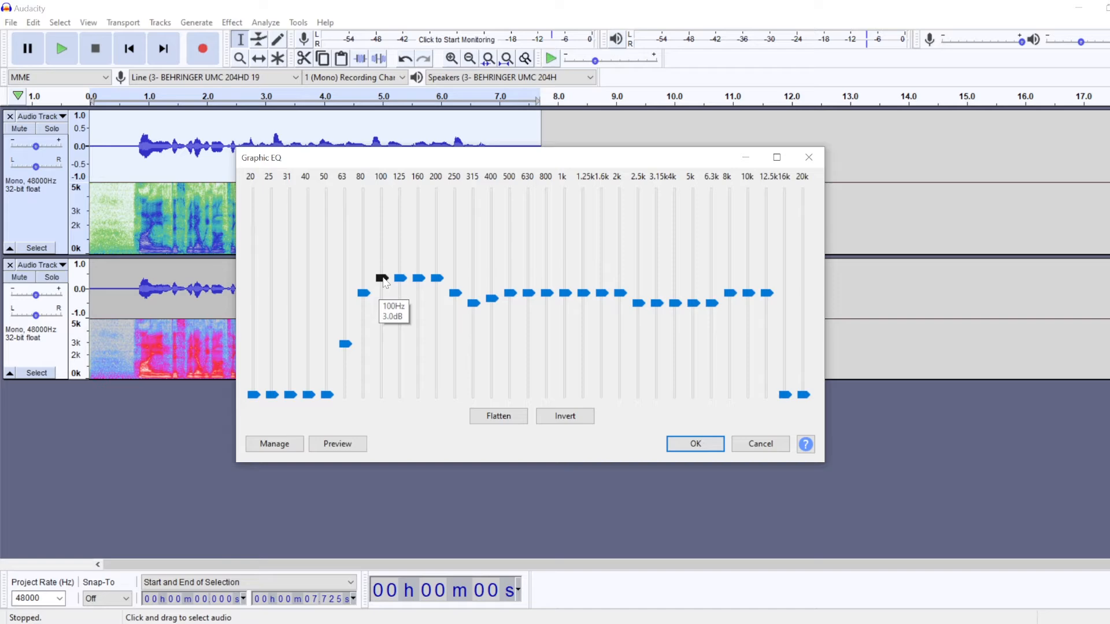
{"action": "left_click", "coordinate": [440, 281]}
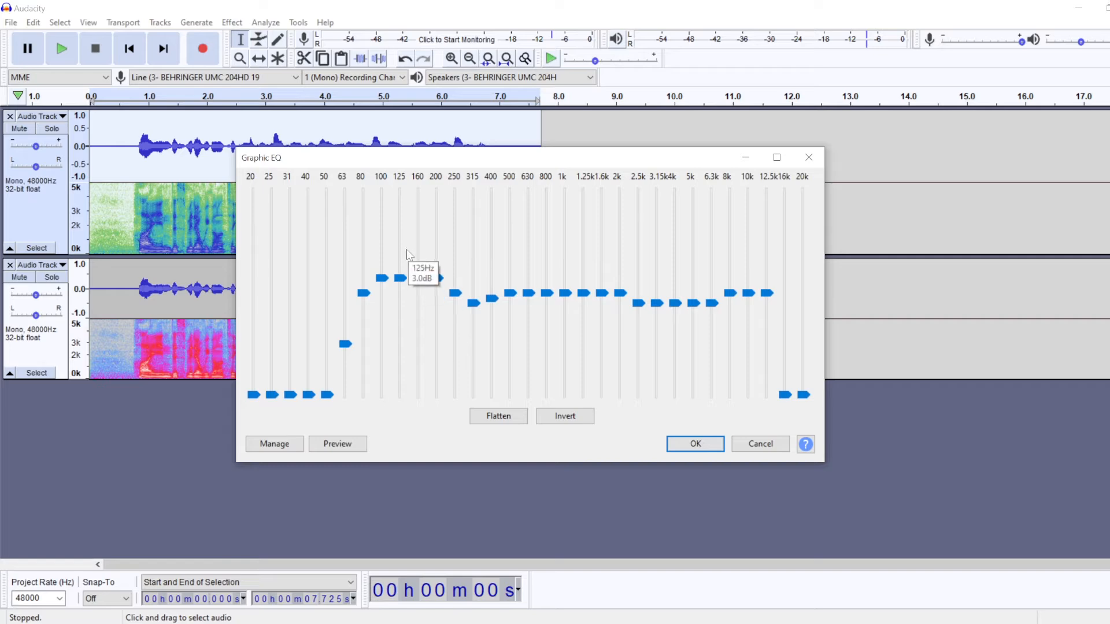
{"action": "left_click", "coordinate": [379, 282]}
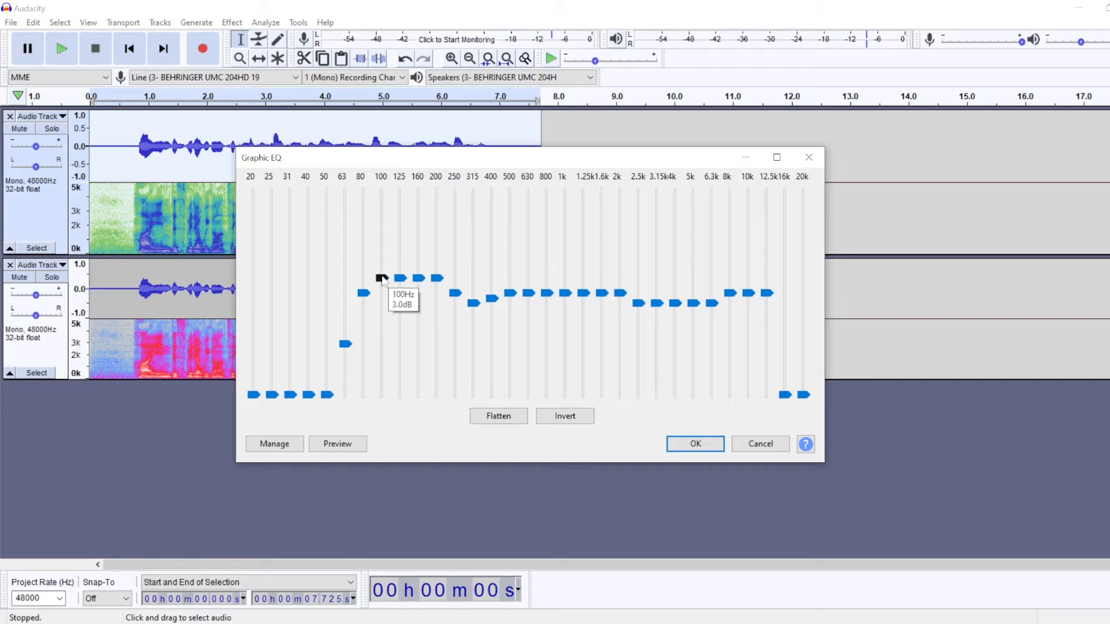
{"action": "mouse_move", "coordinate": [379, 279]}
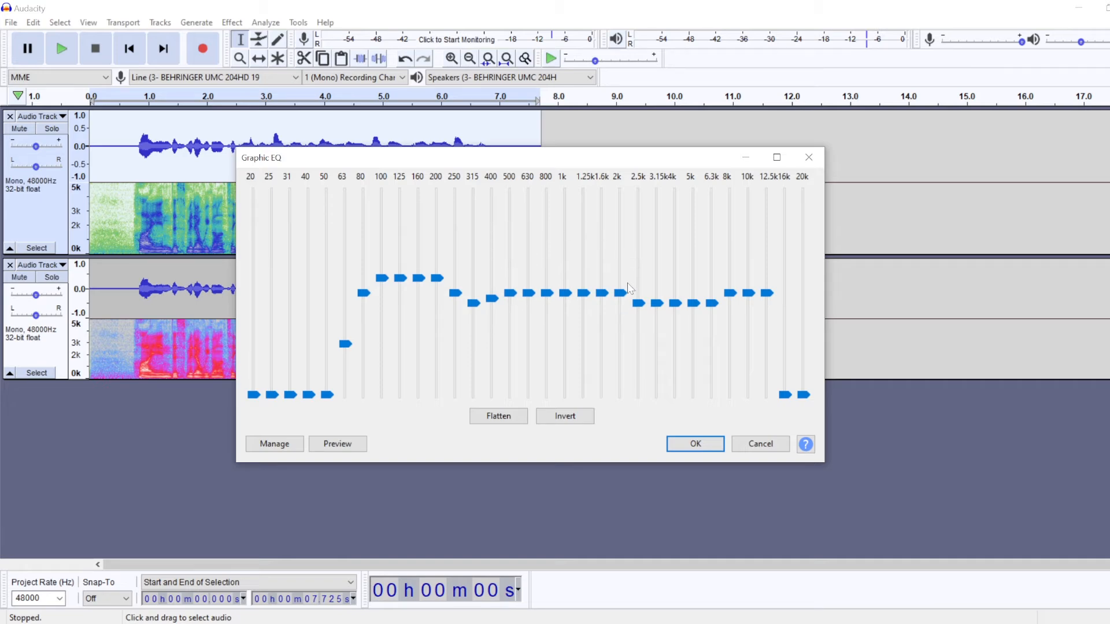
{"action": "mouse_move", "coordinate": [628, 289]}
{"action": "mouse_move", "coordinate": [640, 308]}
{"action": "mouse_move", "coordinate": [372, 292]}
{"action": "mouse_move", "coordinate": [735, 302]}
{"action": "mouse_move", "coordinate": [792, 260]}
{"action": "mouse_move", "coordinate": [276, 325]}
{"action": "mouse_move", "coordinate": [786, 299]}
{"action": "left_click", "coordinate": [698, 441]}
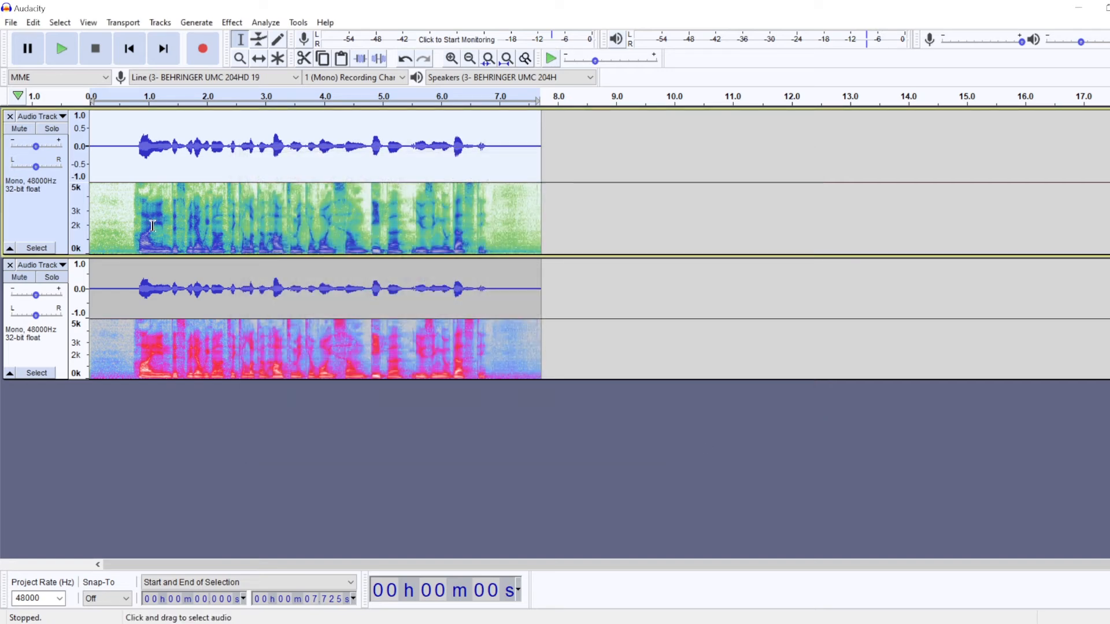
Step: Play the unprocessed lower track in solo from about 0.2 s, and mute it to hear only the equalized upper track
{"action": "left_click", "coordinate": [103, 219]}
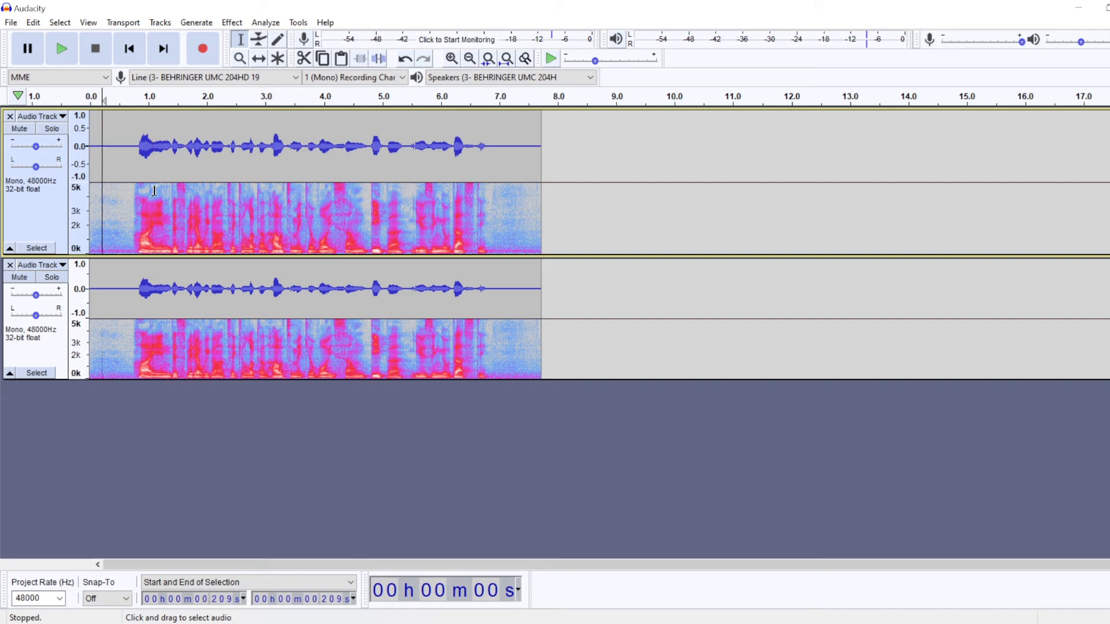
{"action": "left_click", "coordinate": [51, 277]}
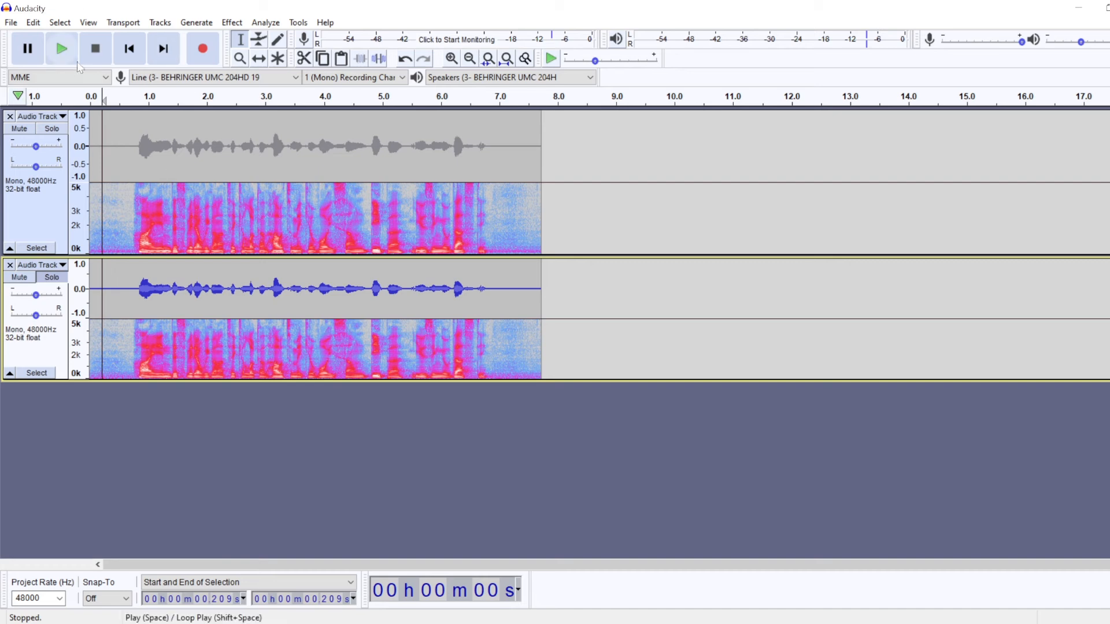
{"action": "left_click", "coordinate": [62, 49]}
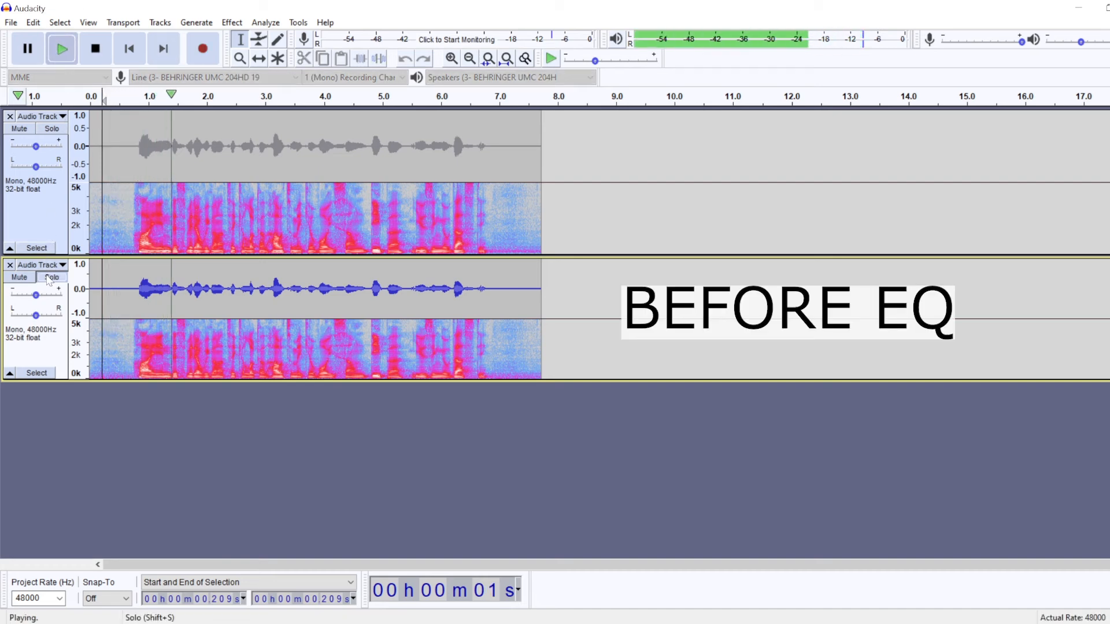
{"action": "left_click", "coordinate": [19, 278]}
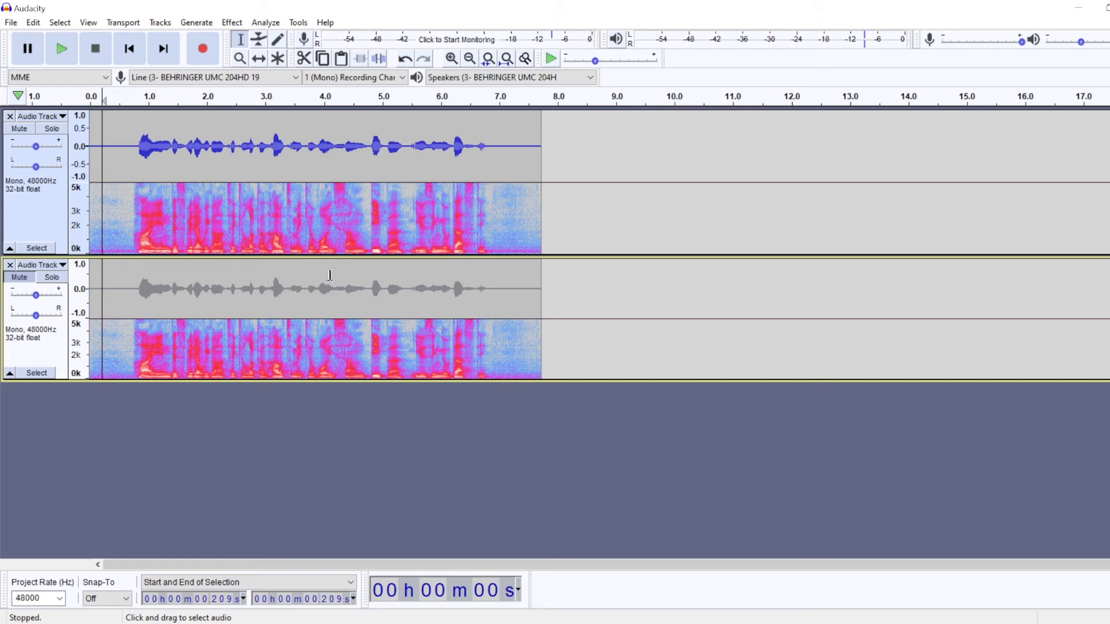
{"action": "left_click", "coordinate": [289, 130]}
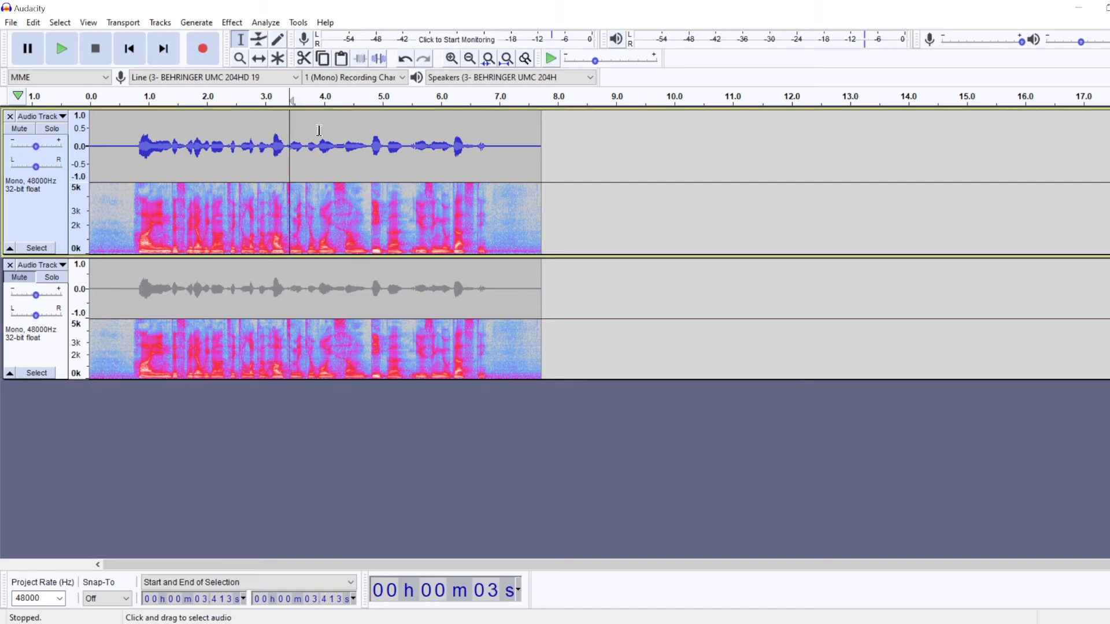
{"action": "left_click", "coordinate": [319, 136]}
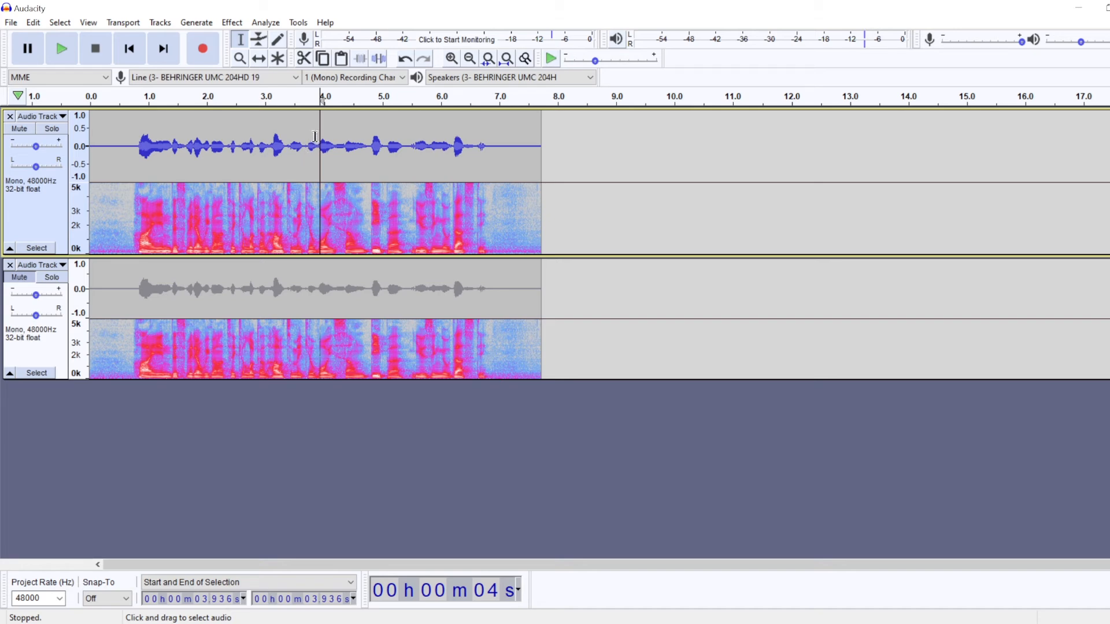
{"action": "left_click", "coordinate": [305, 141]}
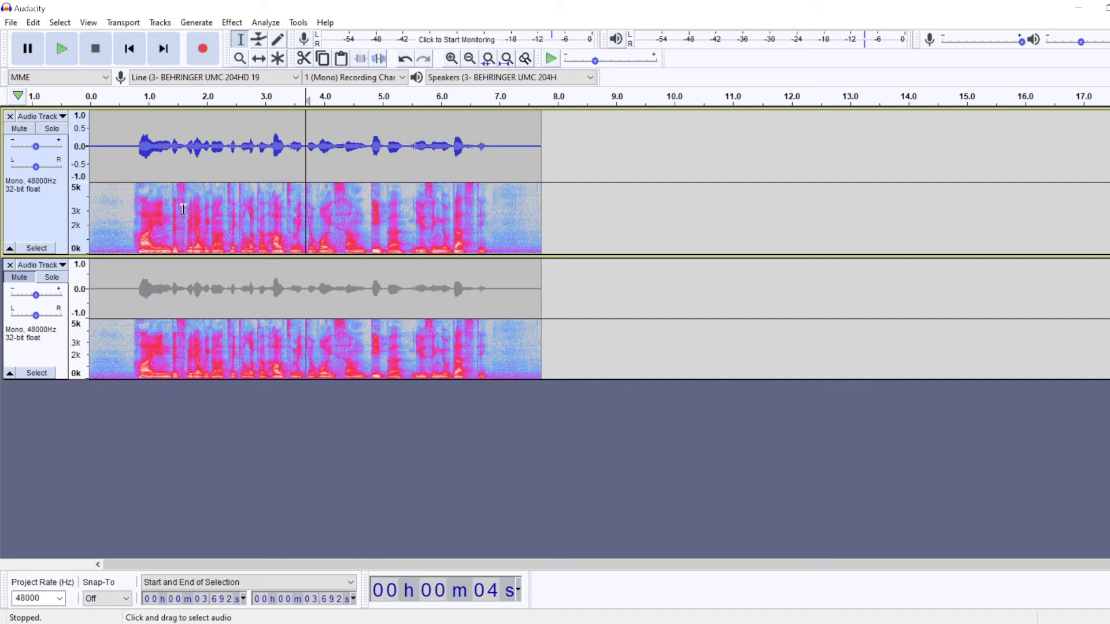
{"action": "left_click", "coordinate": [301, 149]}
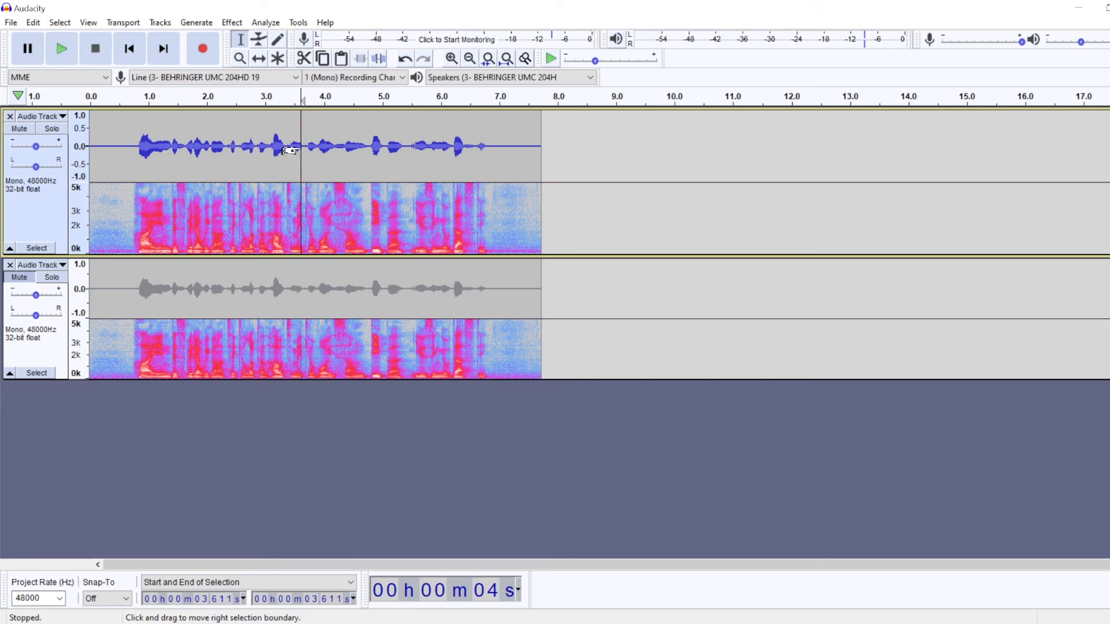
Step: Select the whole upper clip and apply Change Pitch at -1.00 semitones with high quality stretching
{"action": "double_click", "coordinate": [237, 145]}
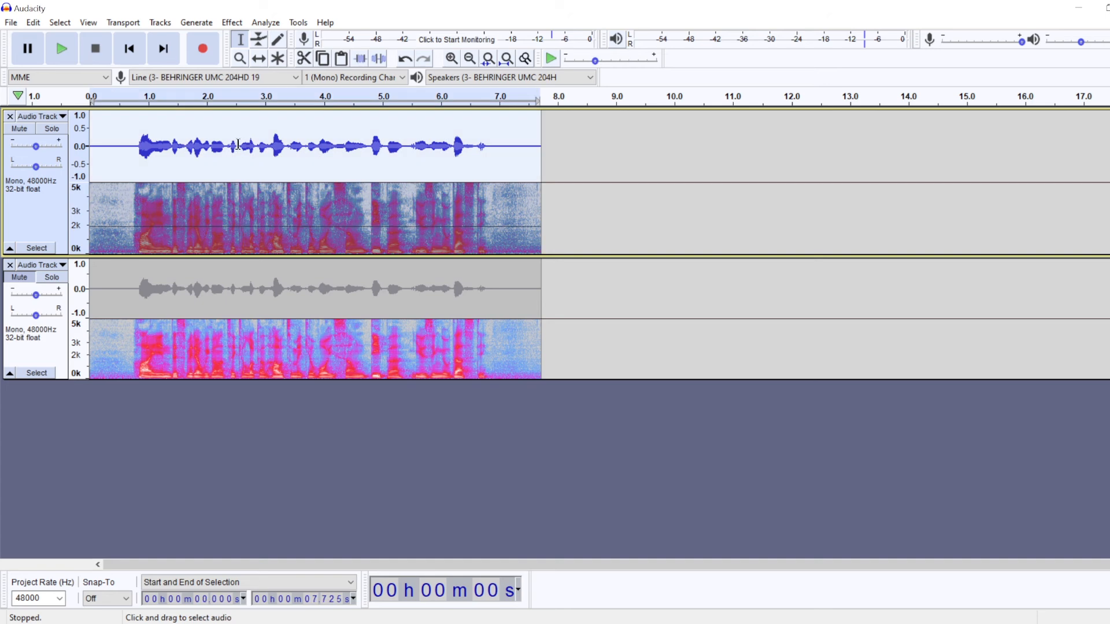
{"action": "left_click", "coordinate": [232, 22]}
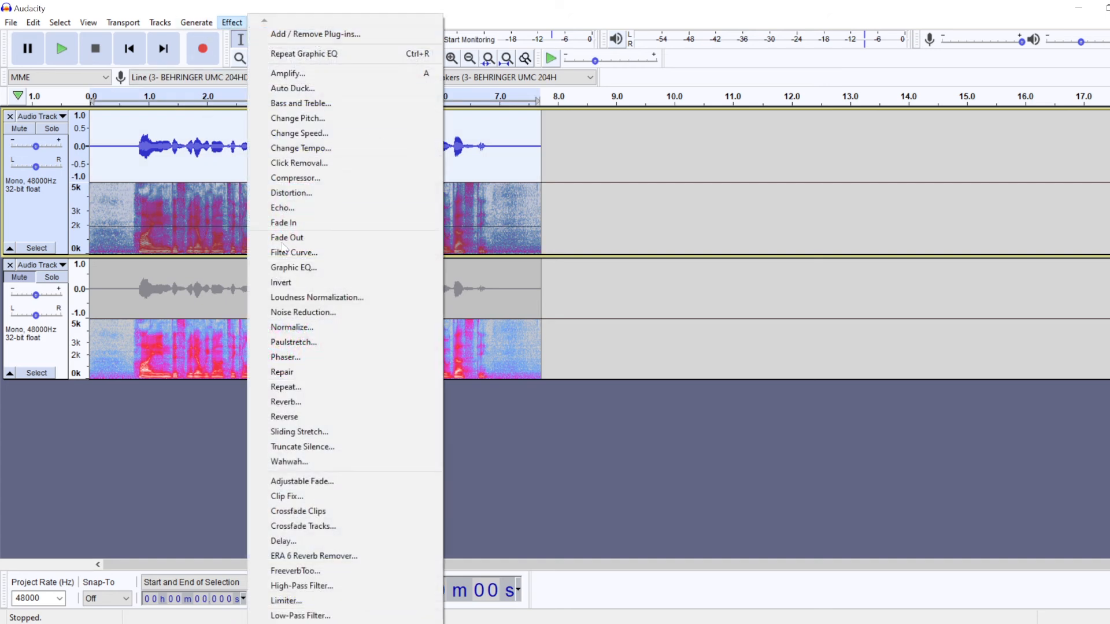
{"action": "left_click", "coordinate": [285, 119]}
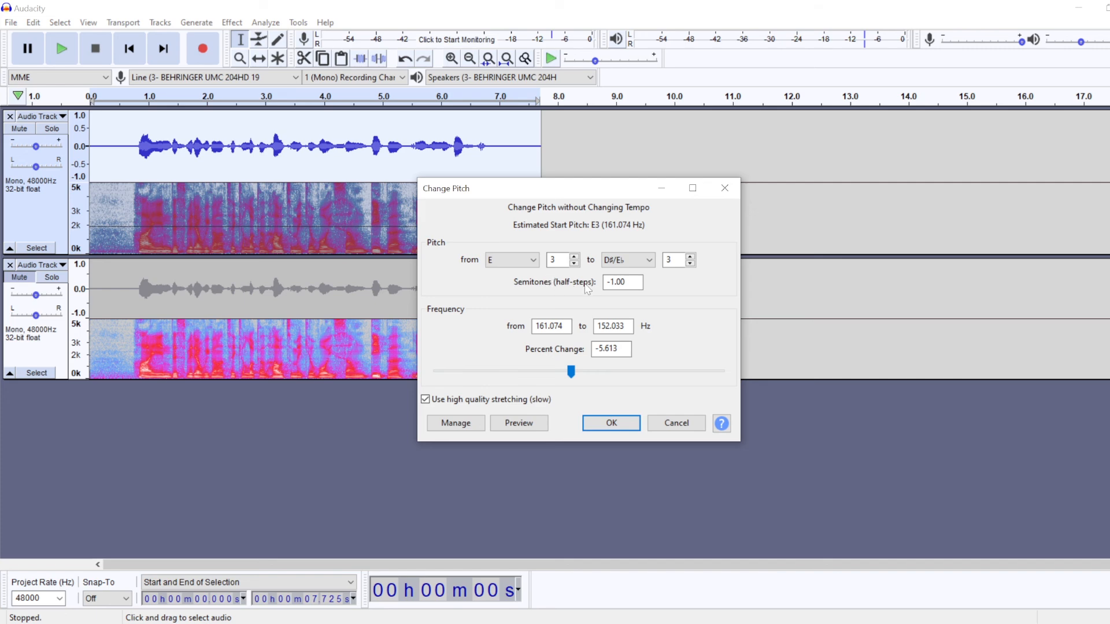
{"action": "left_click", "coordinate": [602, 416]}
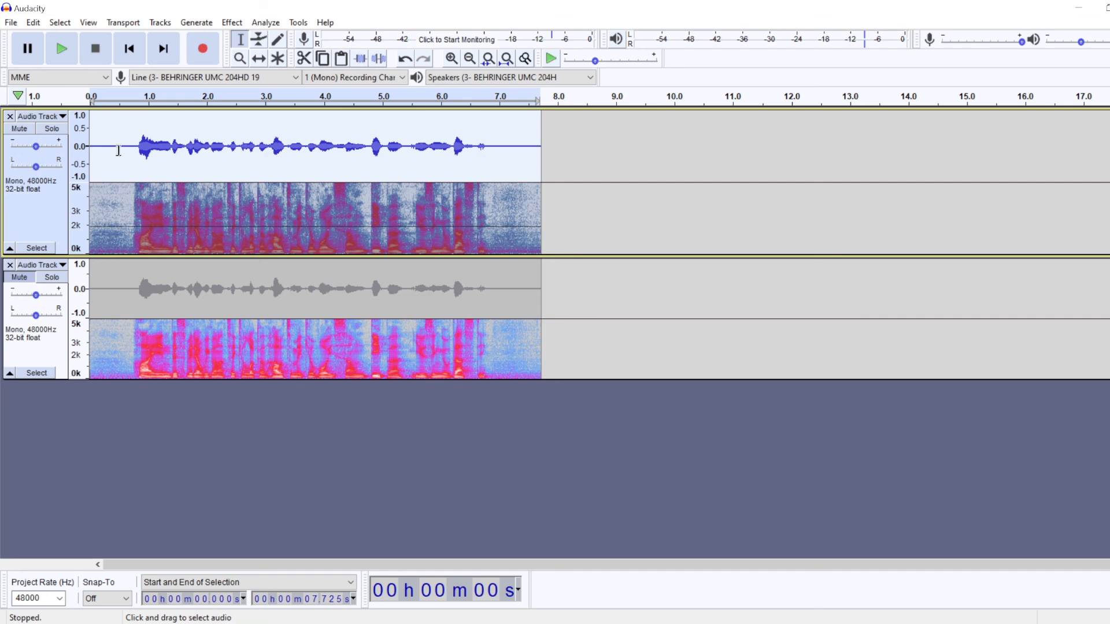
Step: Play back the pitch-shifted upper track from about 0.5 s and stop it after the speech ends
{"action": "left_click", "coordinate": [122, 143]}
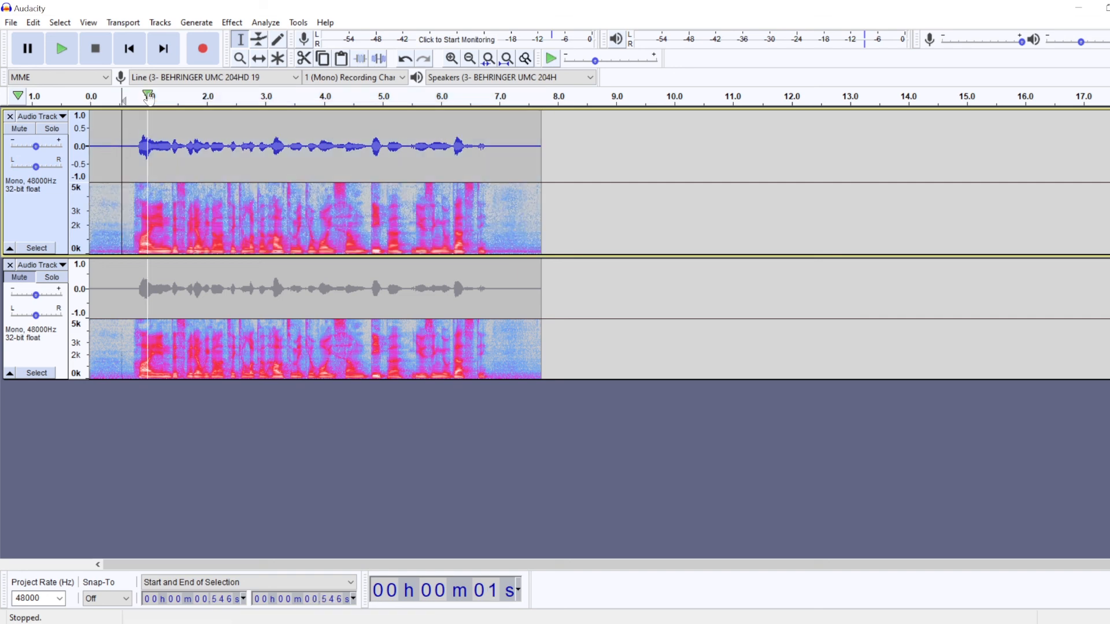
{"action": "left_click", "coordinate": [62, 49]}
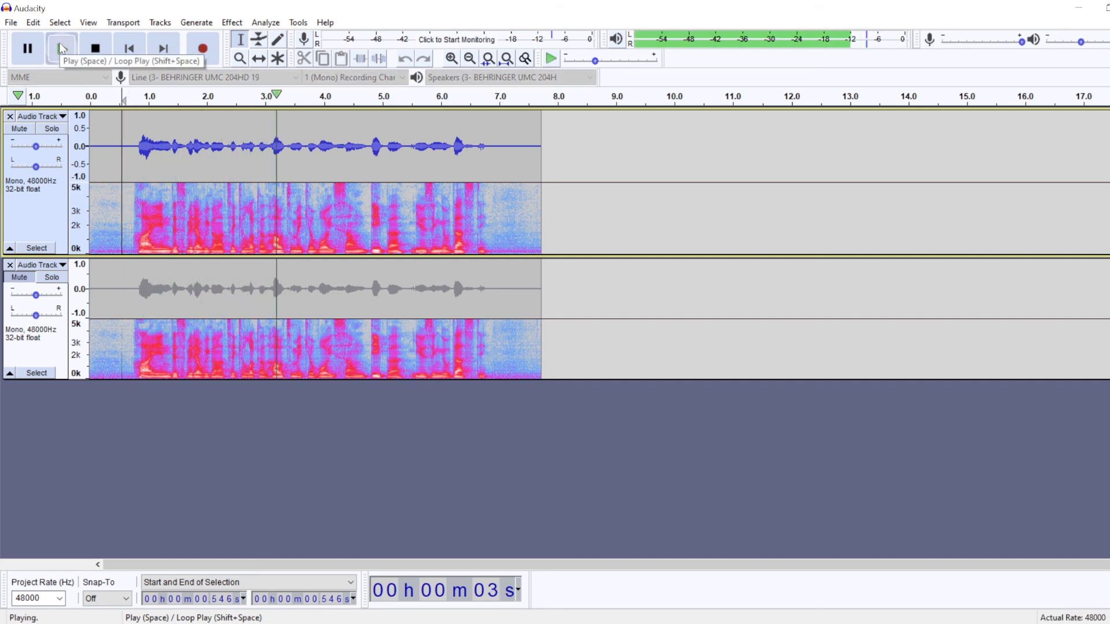
{"action": "left_click", "coordinate": [101, 47]}
{"action": "left_click", "coordinate": [146, 151]}
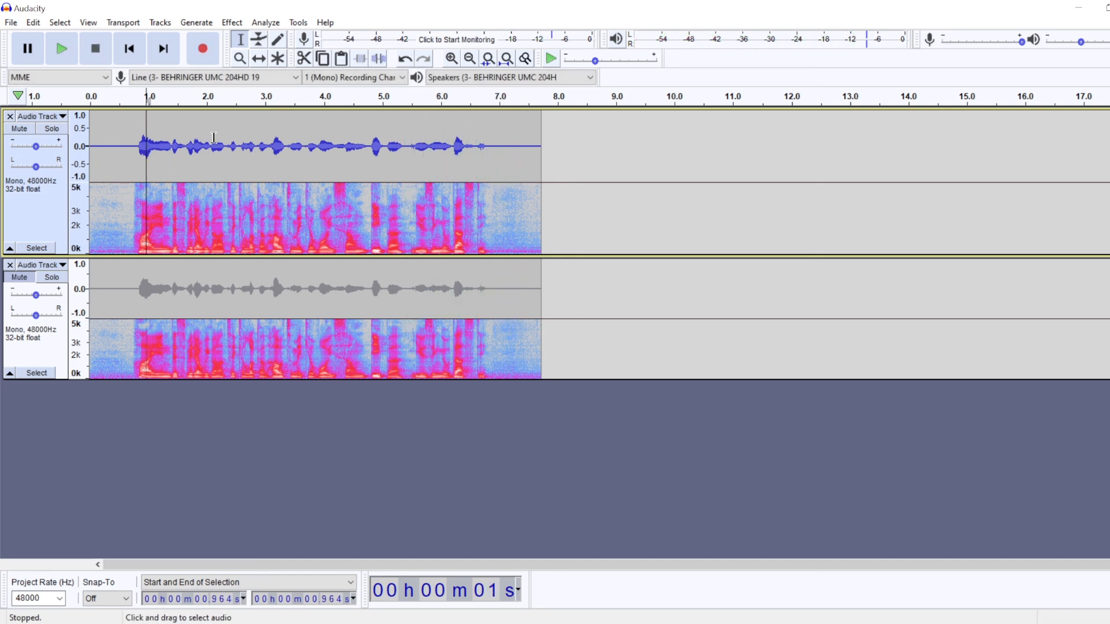
{"action": "left_click", "coordinate": [245, 142]}
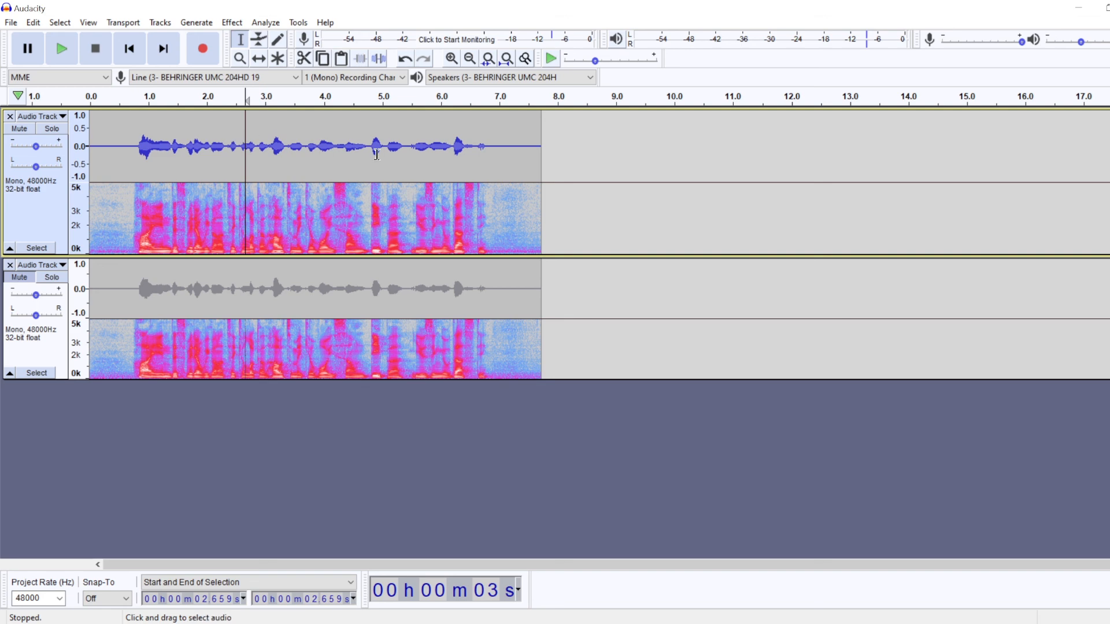
{"action": "left_click", "coordinate": [330, 165]}
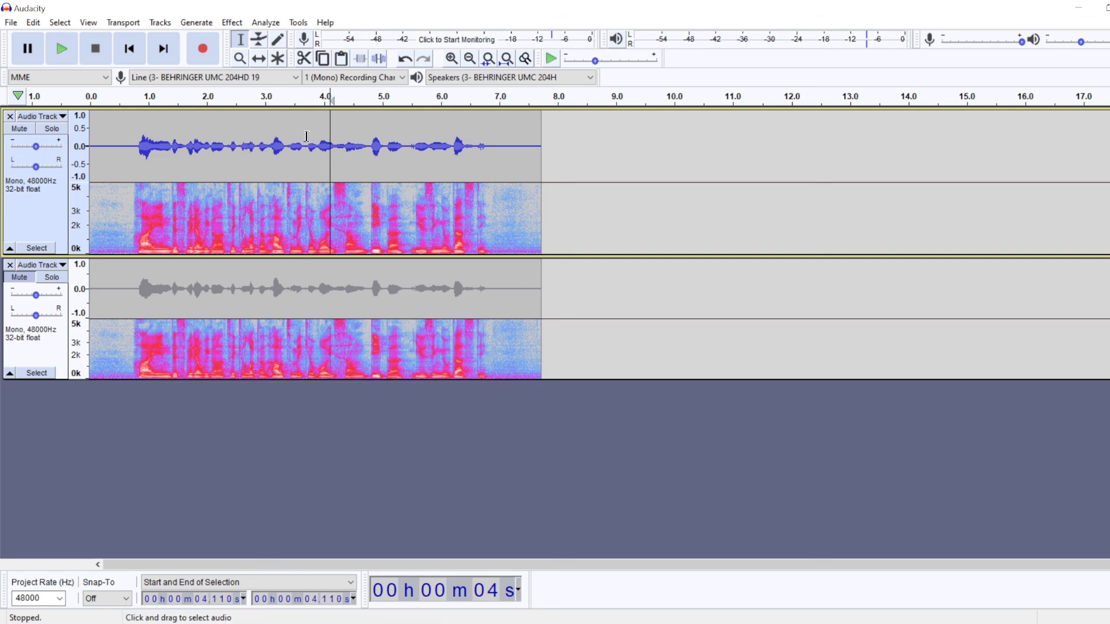